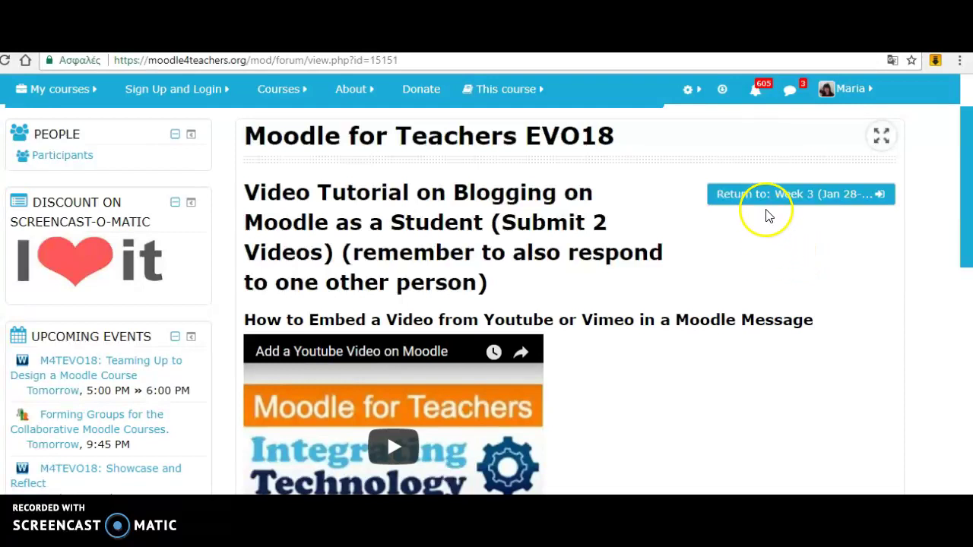
- Open the Effective Course Design forum in Week 1 of the Moodle for Teachers EVO18 course
mouse_move(76, 95)
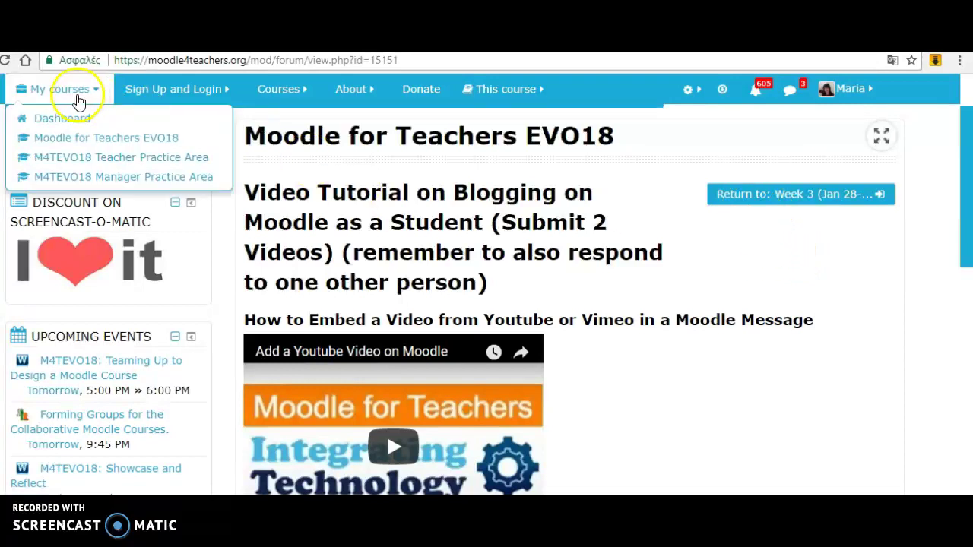
click(71, 139)
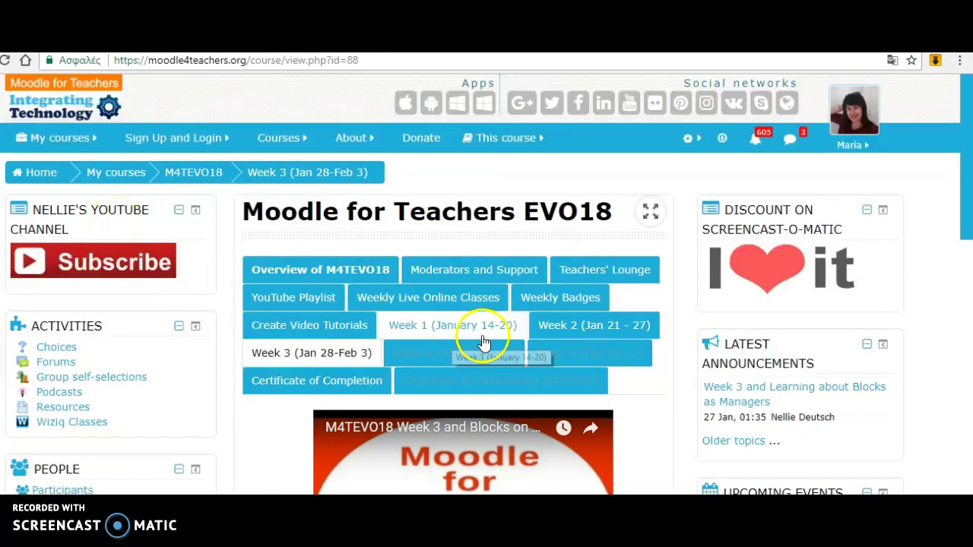
click(496, 327)
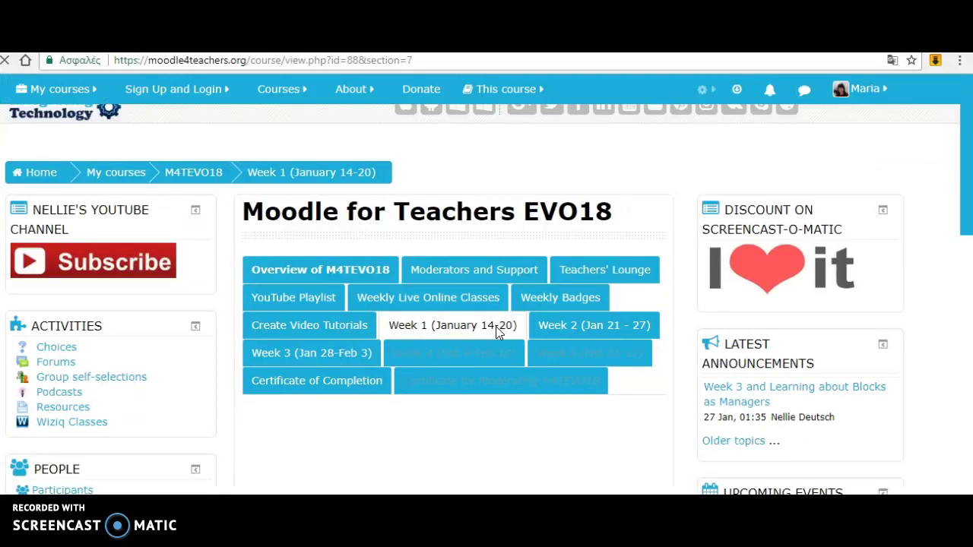
drag(966, 204, 969, 470)
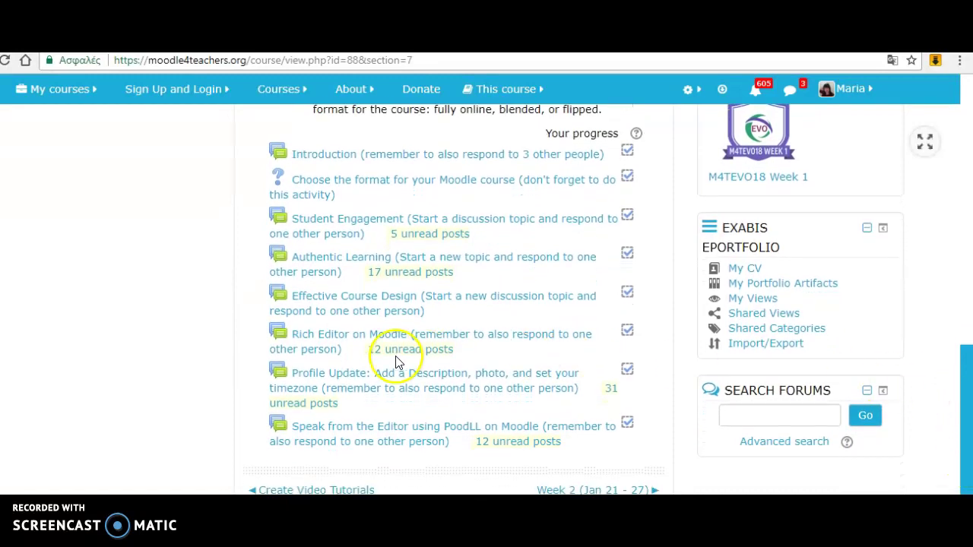
click(347, 313)
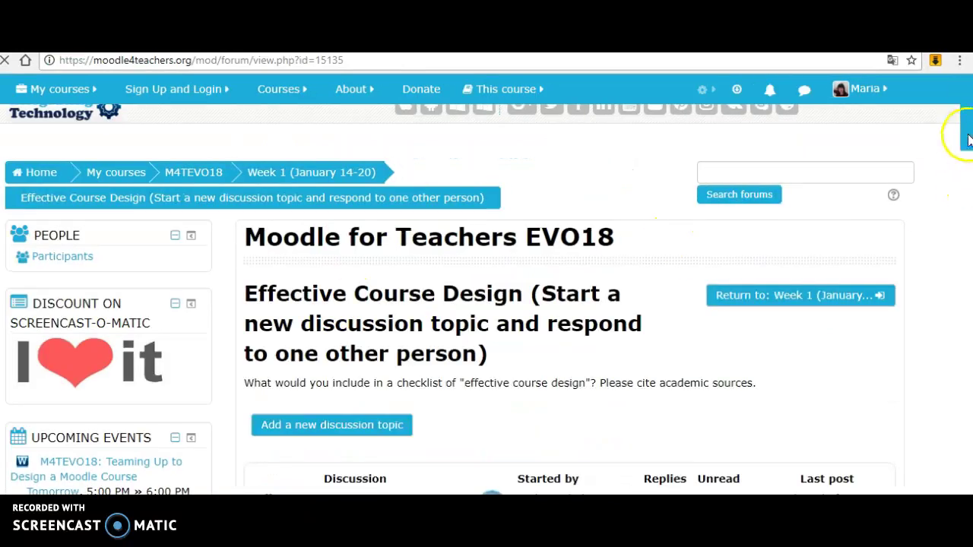
- Open your own Effective Course Design discussion and select Blog Export Portfolio as its export destination
drag(964, 143, 968, 327)
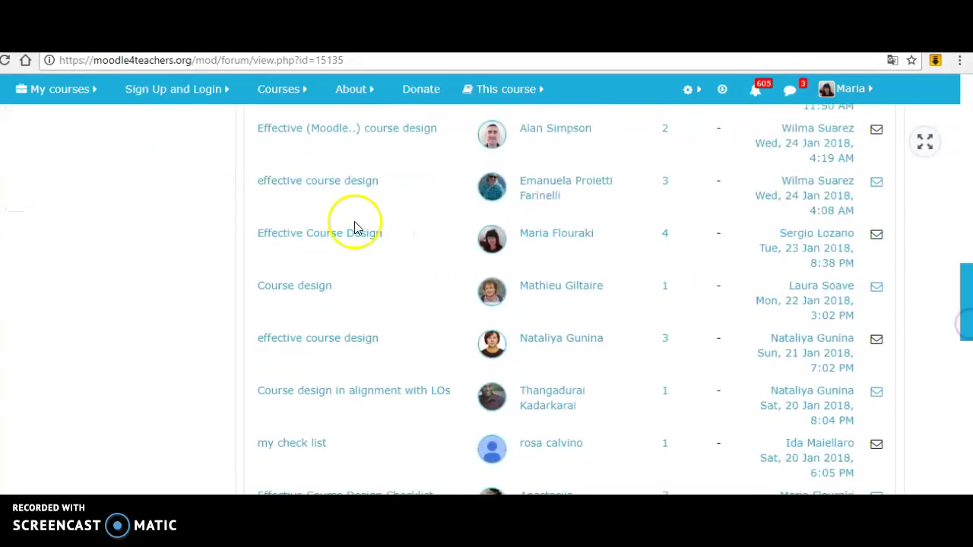
click(331, 235)
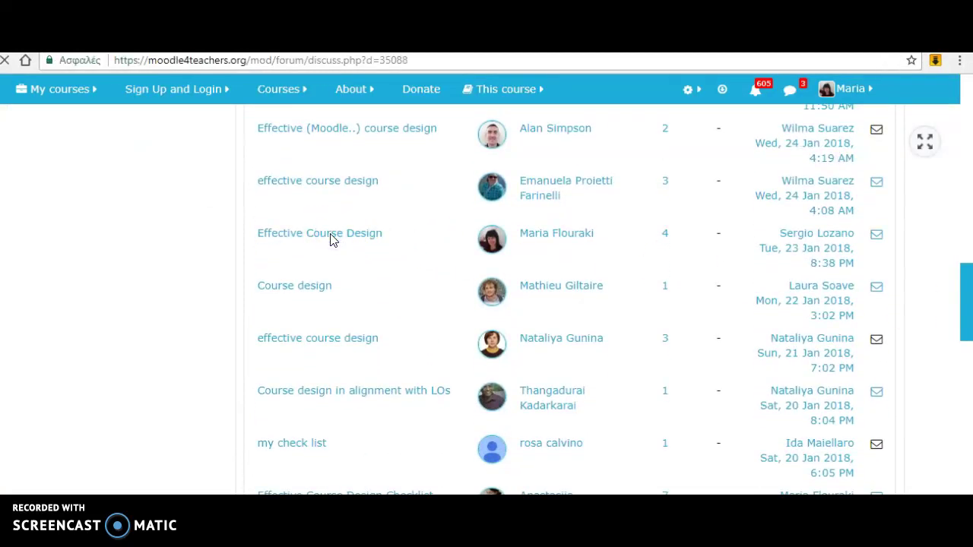
drag(963, 166, 965, 240)
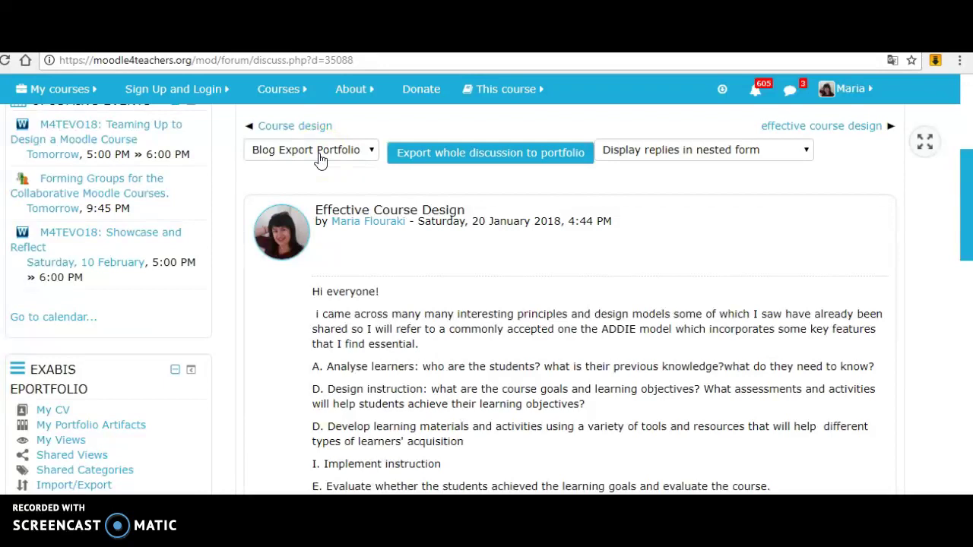
click(371, 152)
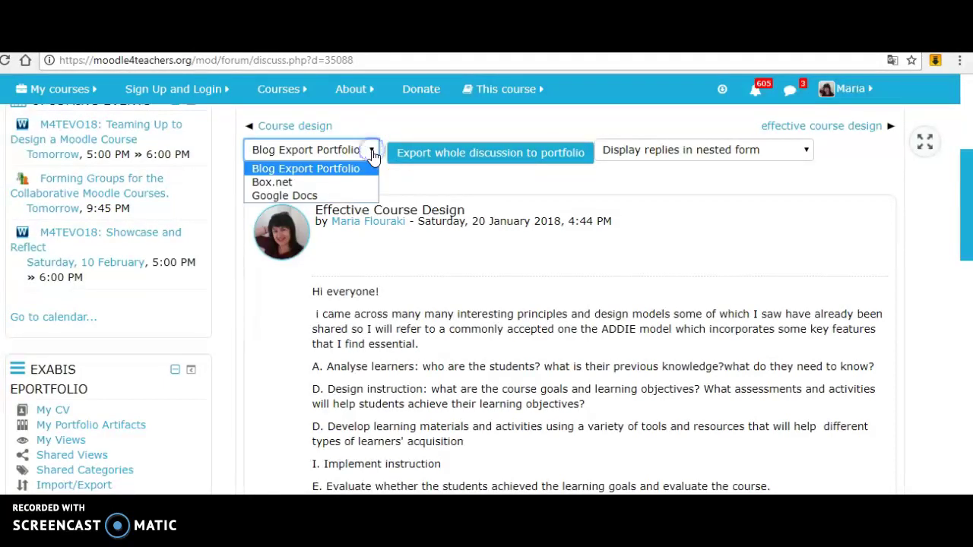
click(339, 168)
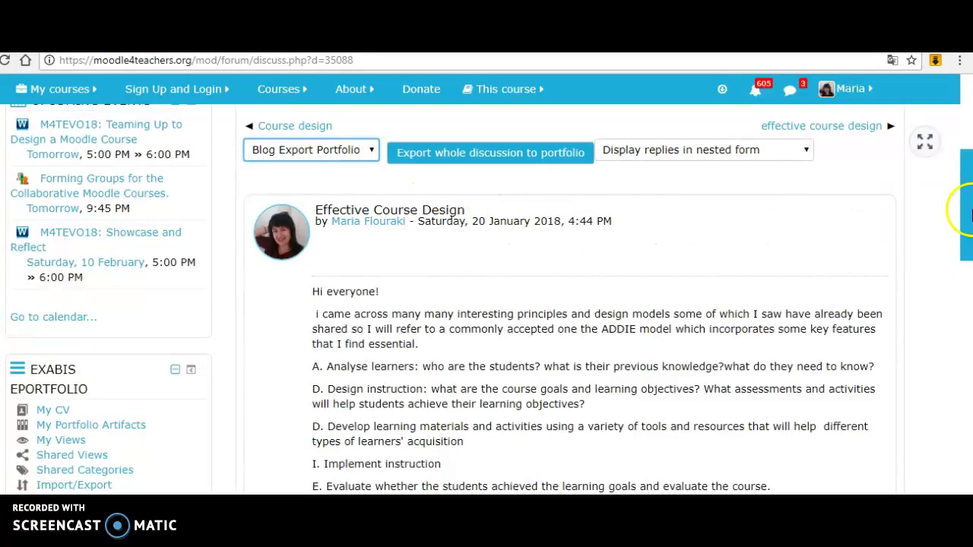
- Start exporting the discussion's opening post to the portfolio, with Blog Export Portfolio as the destination
drag(969, 211, 968, 293)
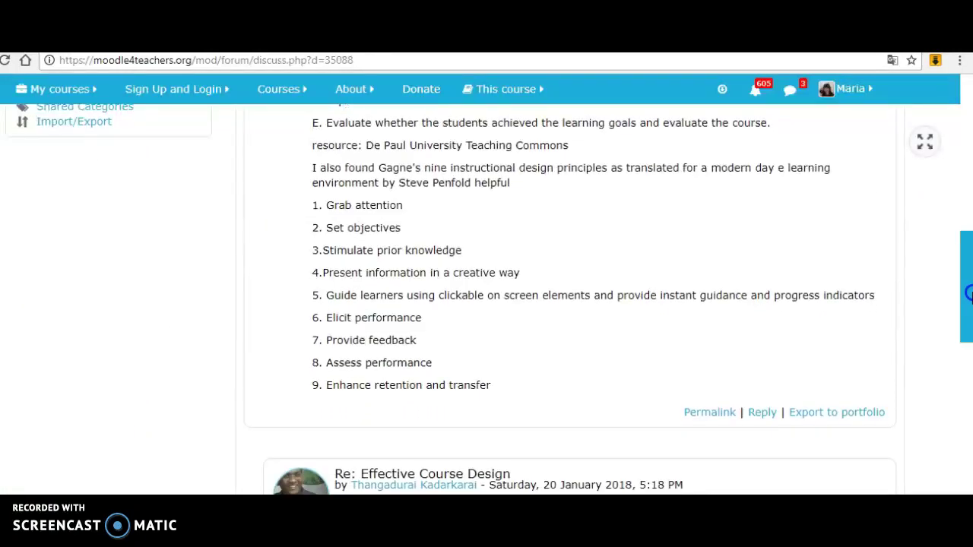
click(815, 420)
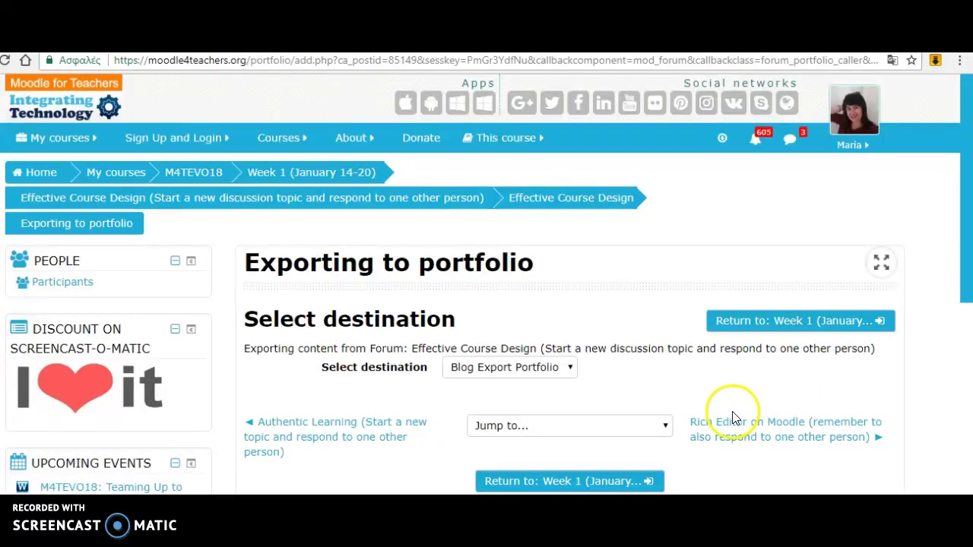
click(570, 369)
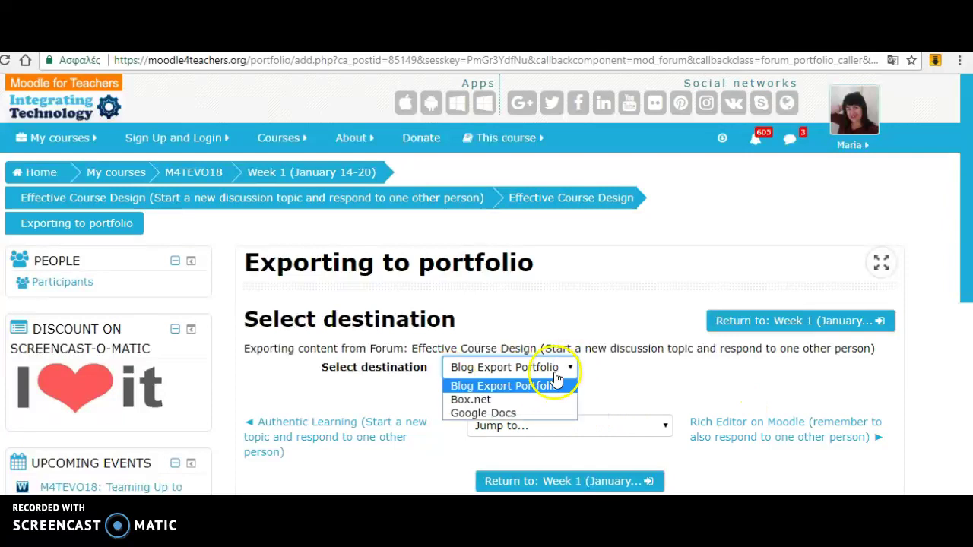
click(549, 368)
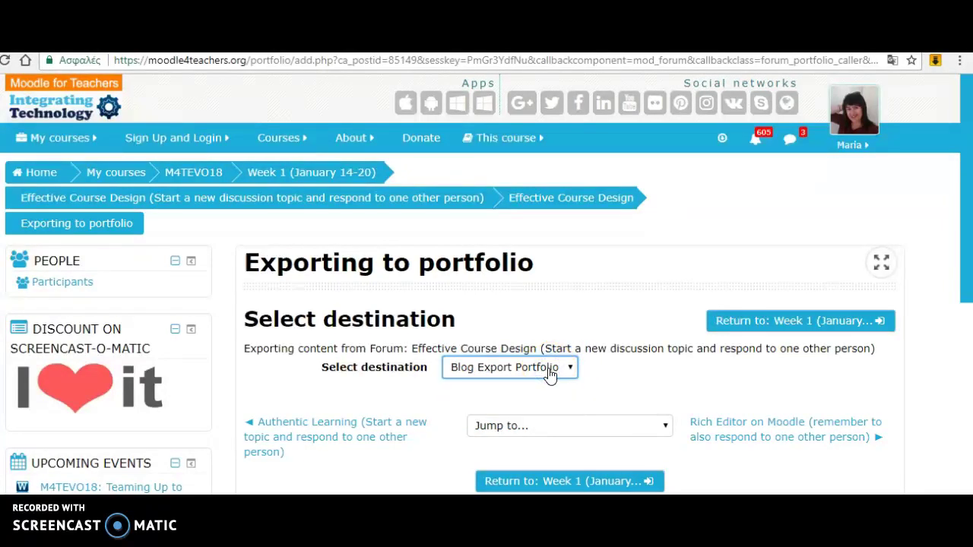
drag(964, 277, 964, 307)
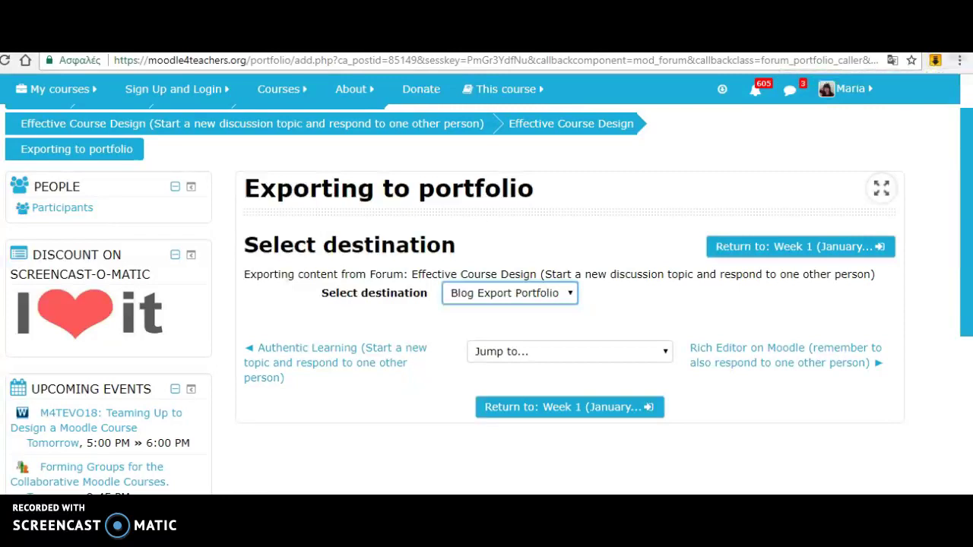
scroll(487, 274, down, 1)
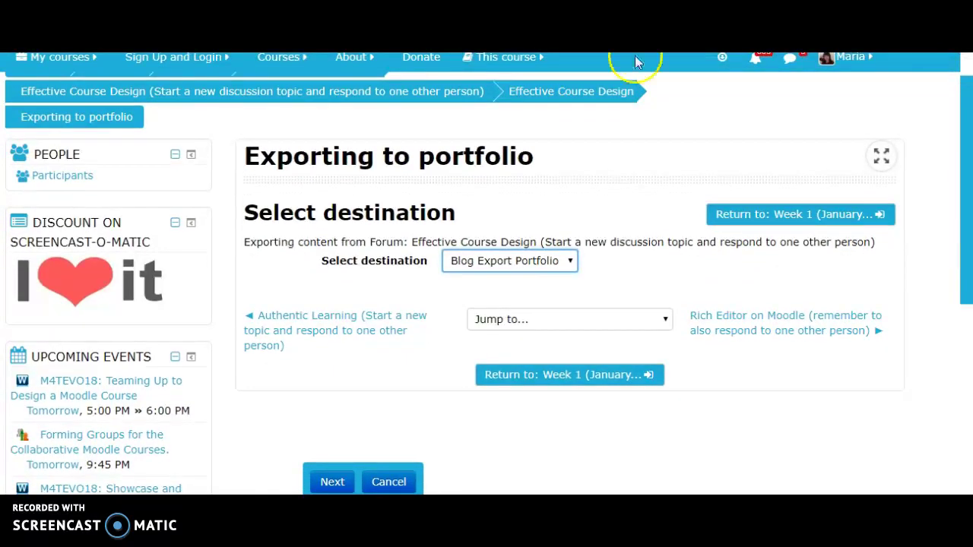
click(334, 486)
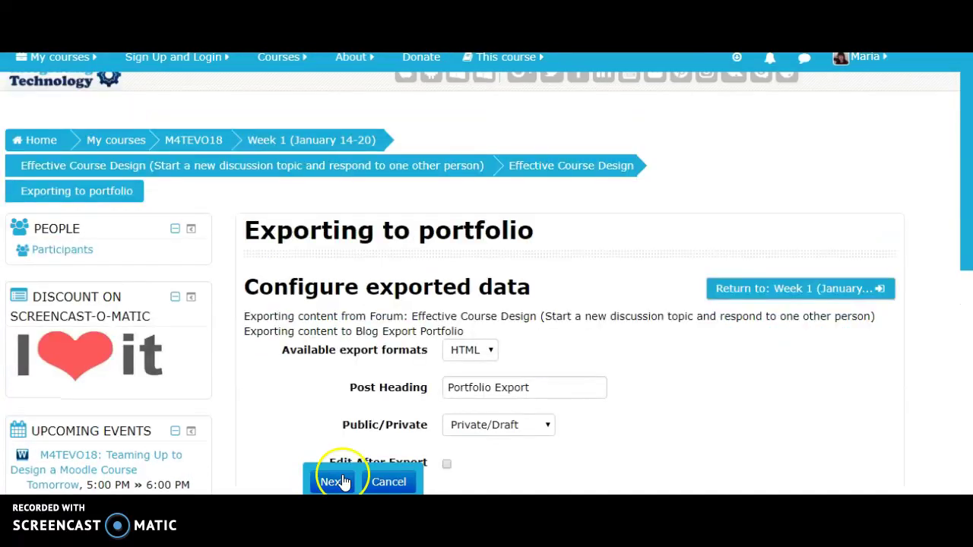
- Configure the export as HTML with Private/Draft visibility and Edit After Export enabled, and proceed to the confirmation page
click(489, 350)
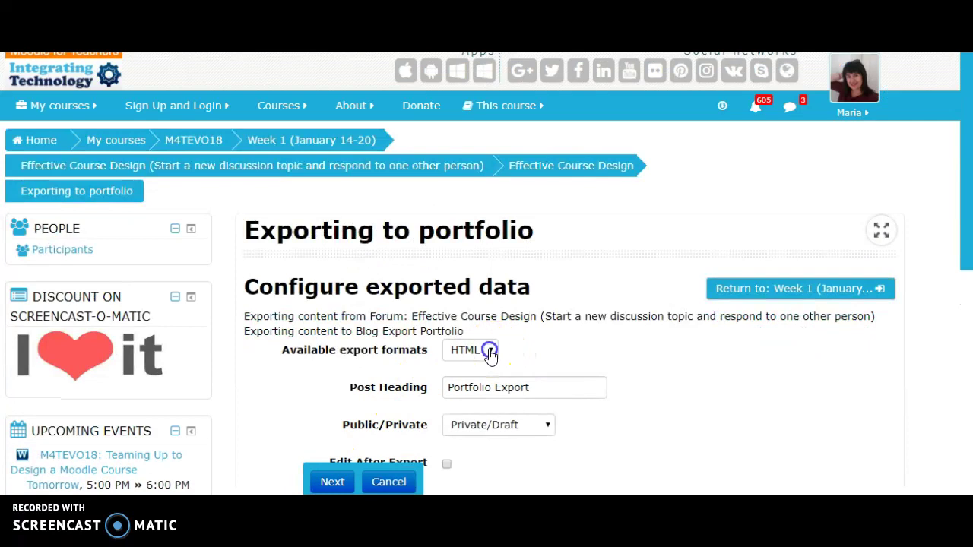
click(543, 351)
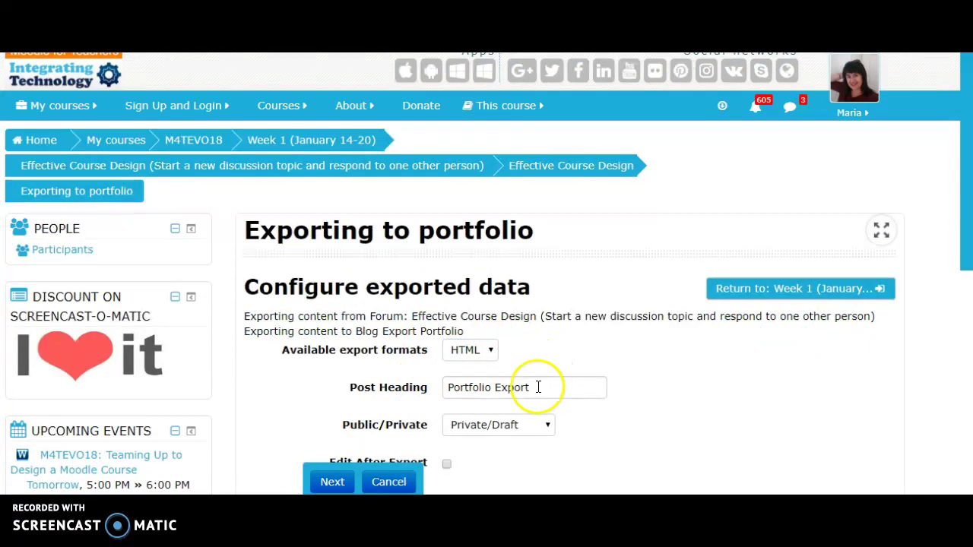
drag(964, 259, 970, 286)
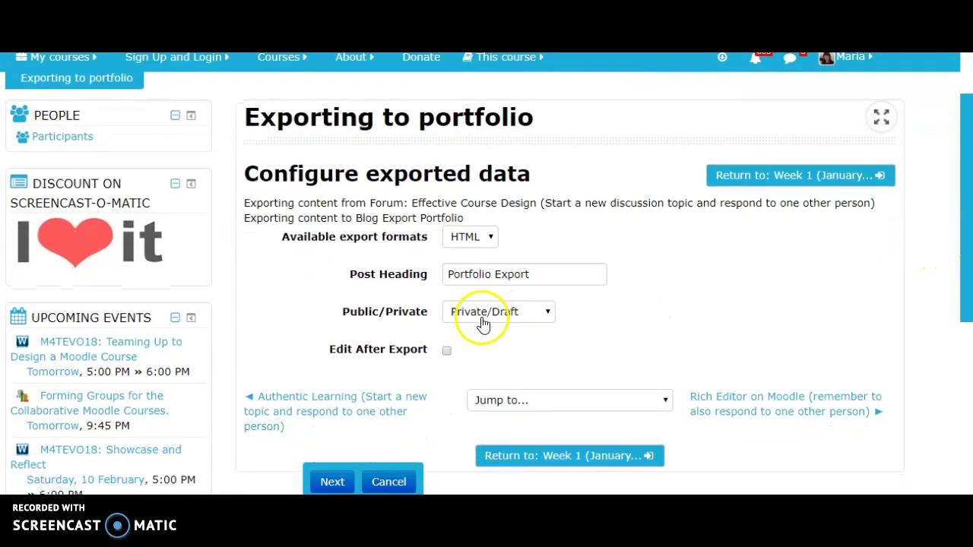
click(549, 315)
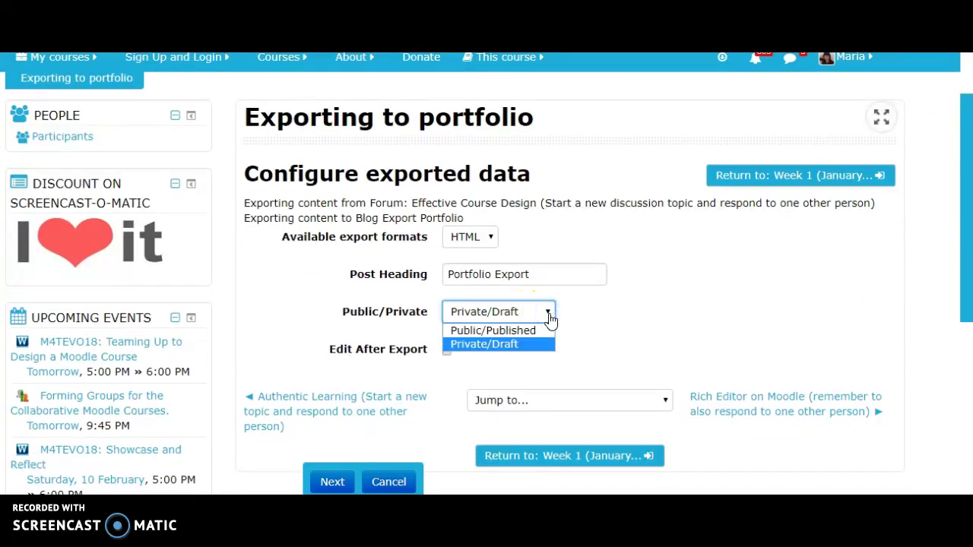
click(549, 318)
click(446, 354)
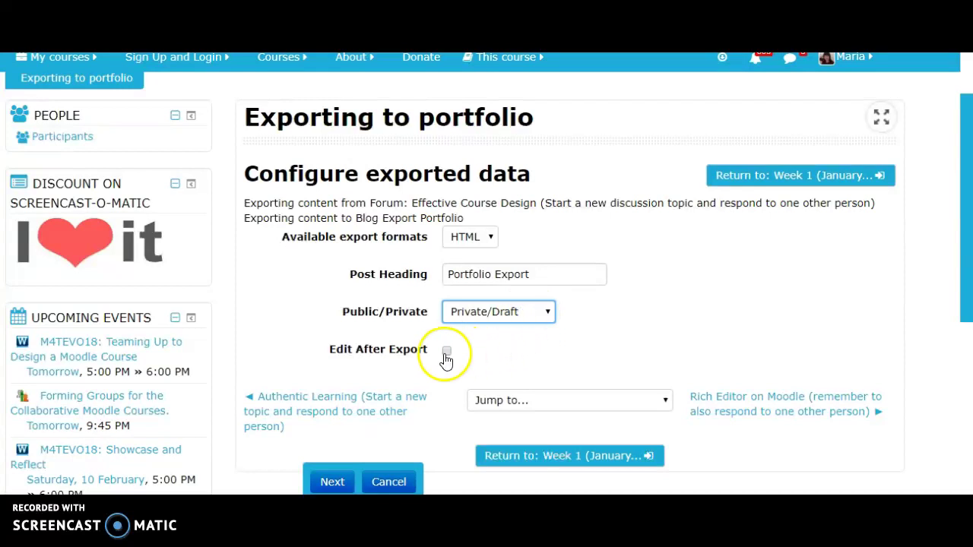
click(447, 354)
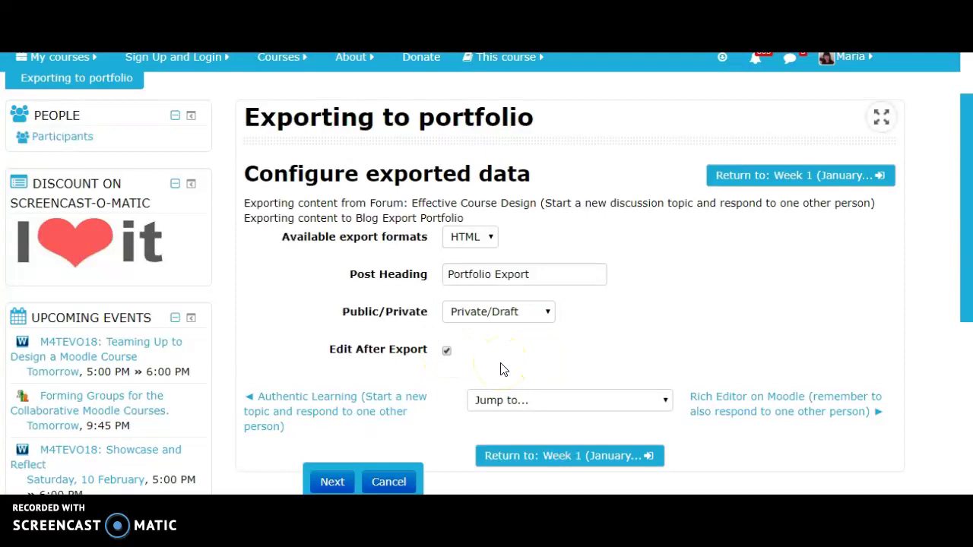
click(336, 485)
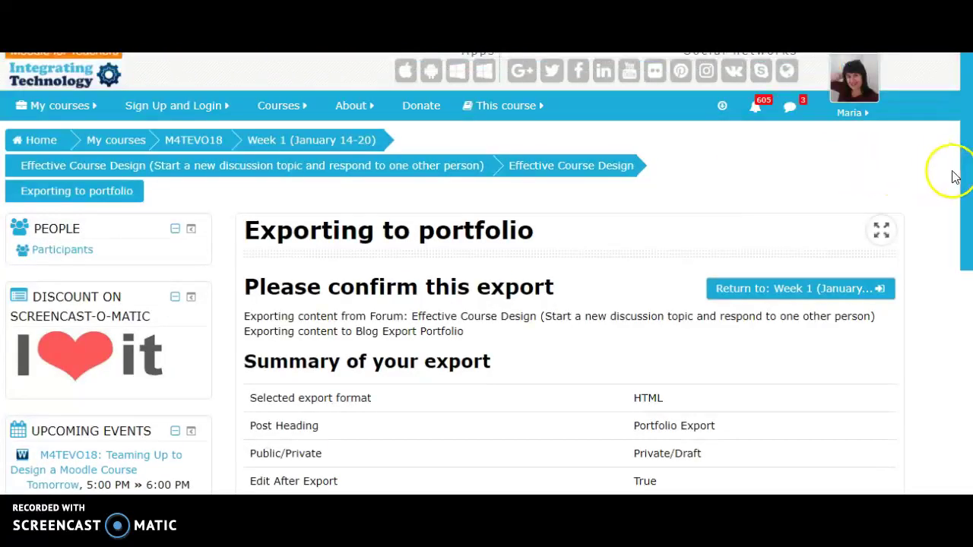
- Confirm the export of the forum post and continue to the exported portfolio entry
drag(968, 183, 963, 270)
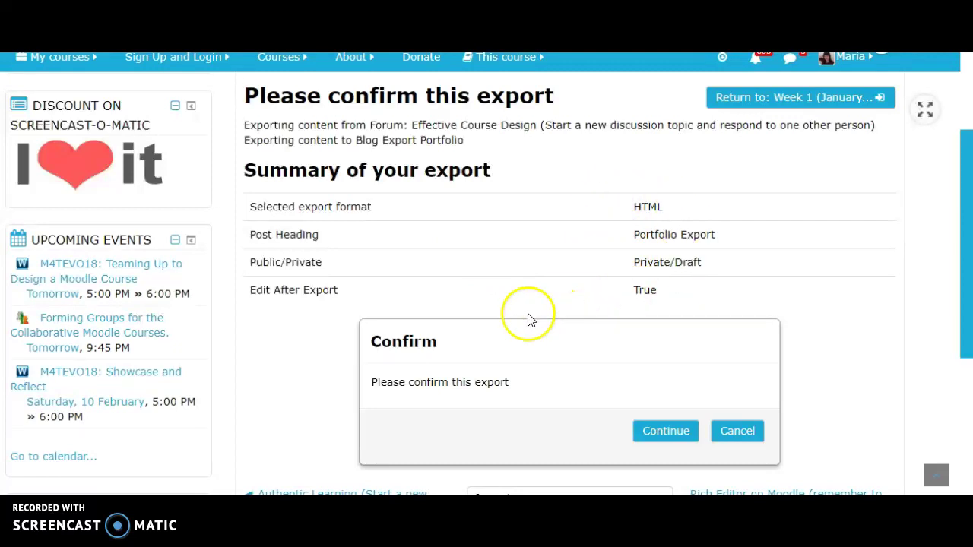
click(657, 436)
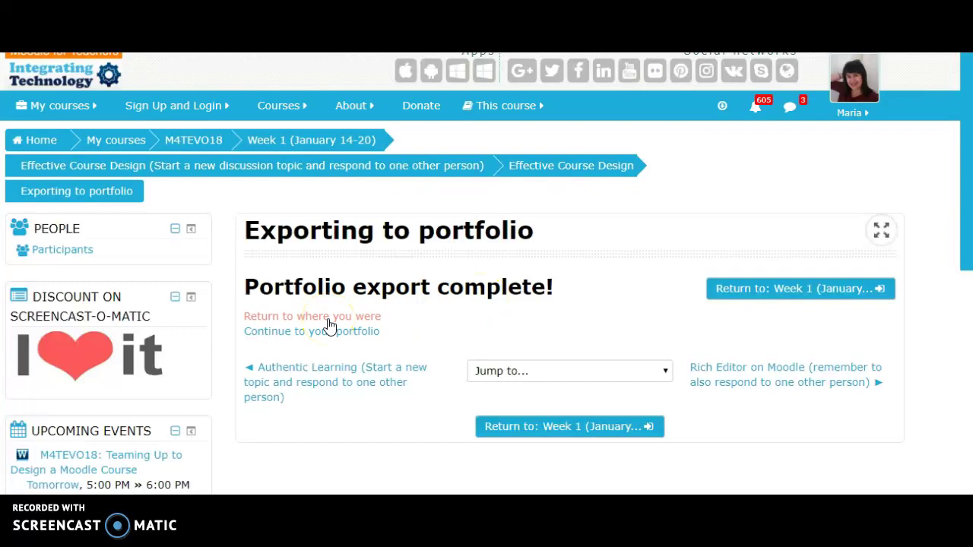
click(312, 336)
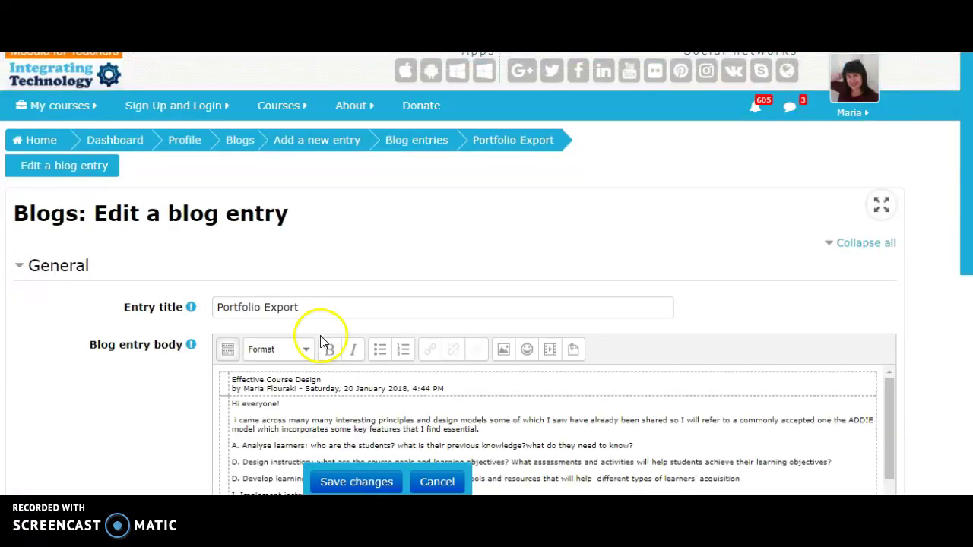
- Retitle the blog entry "Effective course design", keep it published to Yourself (draft), and save the changes
drag(961, 199, 960, 275)
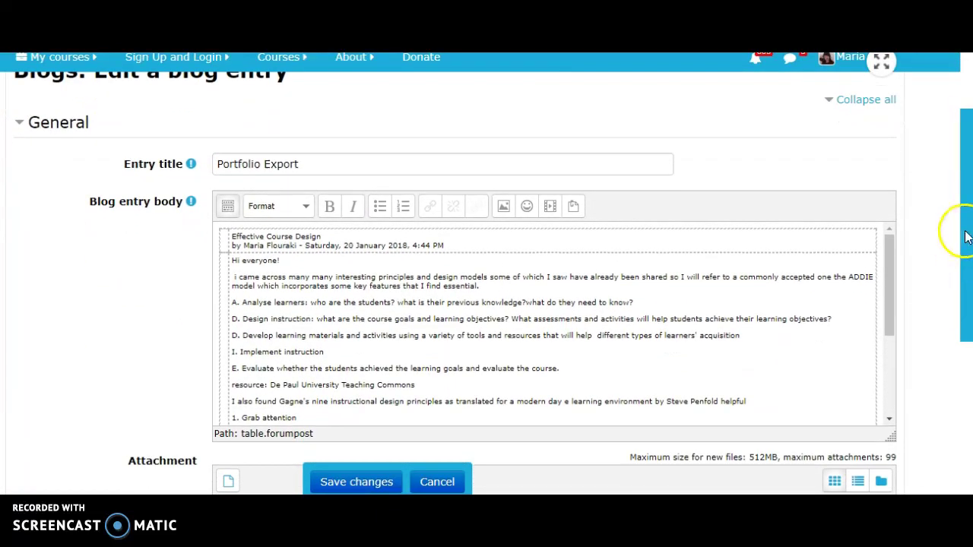
drag(965, 235, 964, 364)
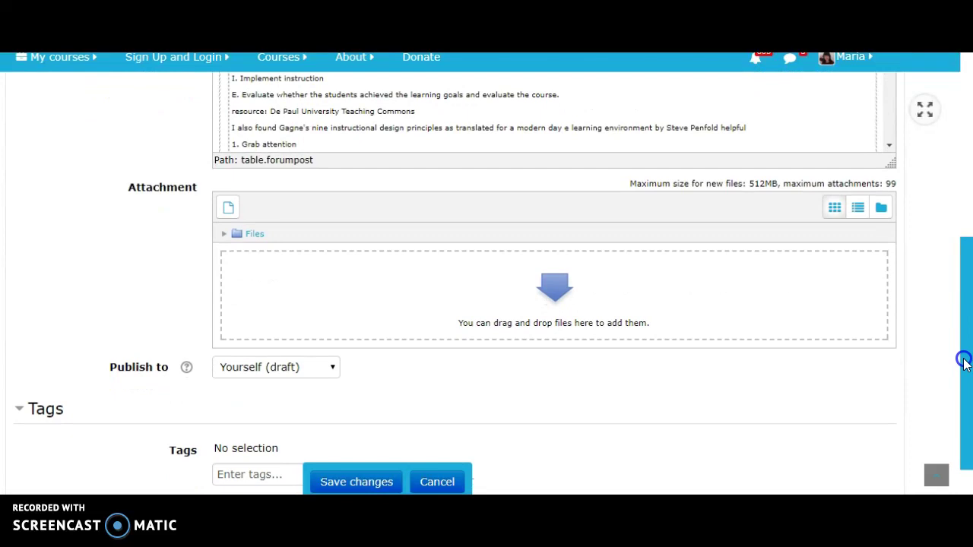
mouse_move(964, 363)
mouse_down()
mouse_move(969, 397)
mouse_move(968, 368)
mouse_up()
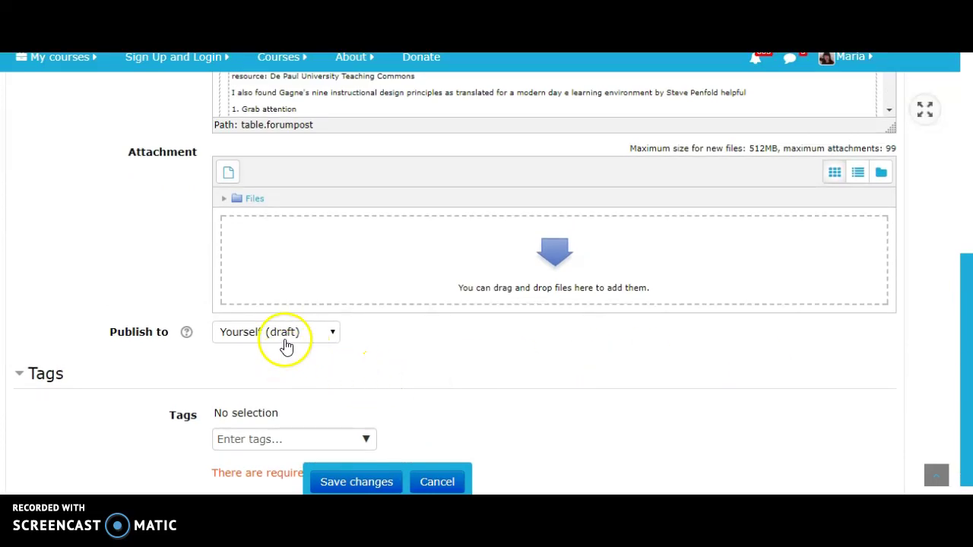
drag(967, 315, 951, 169)
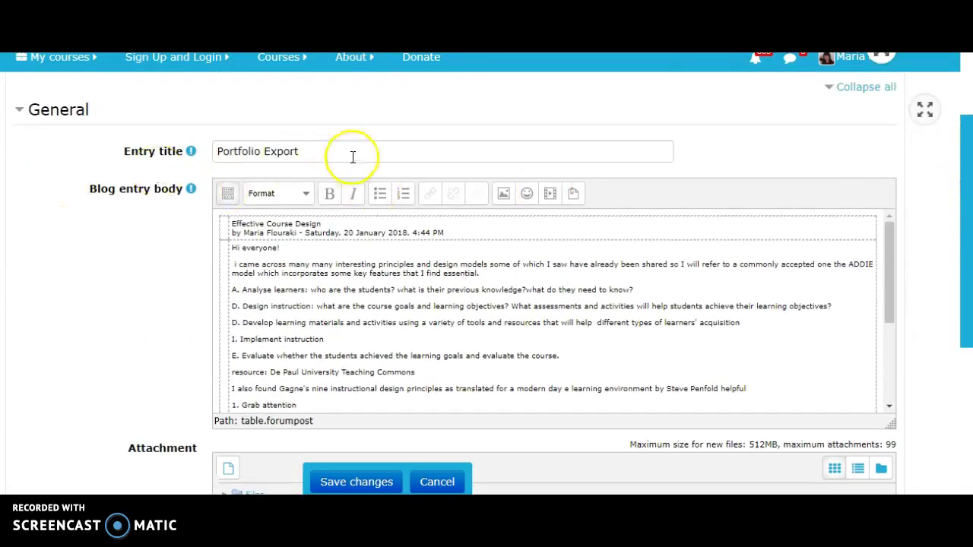
click(318, 148)
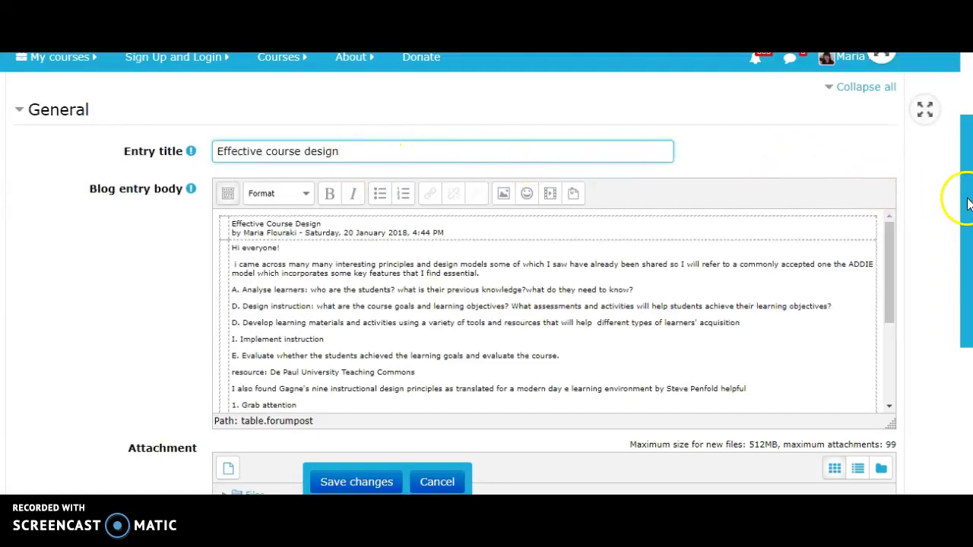
drag(967, 202, 968, 257)
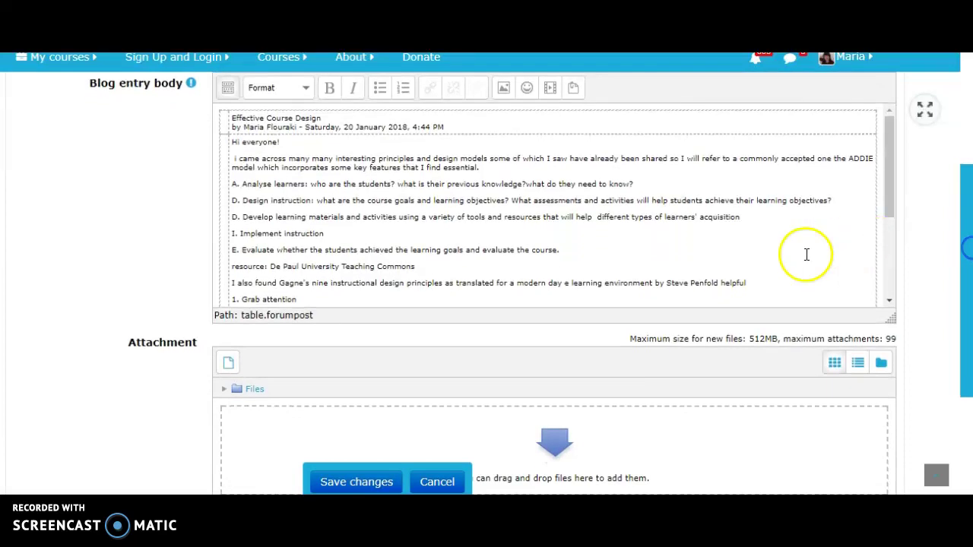
click(357, 482)
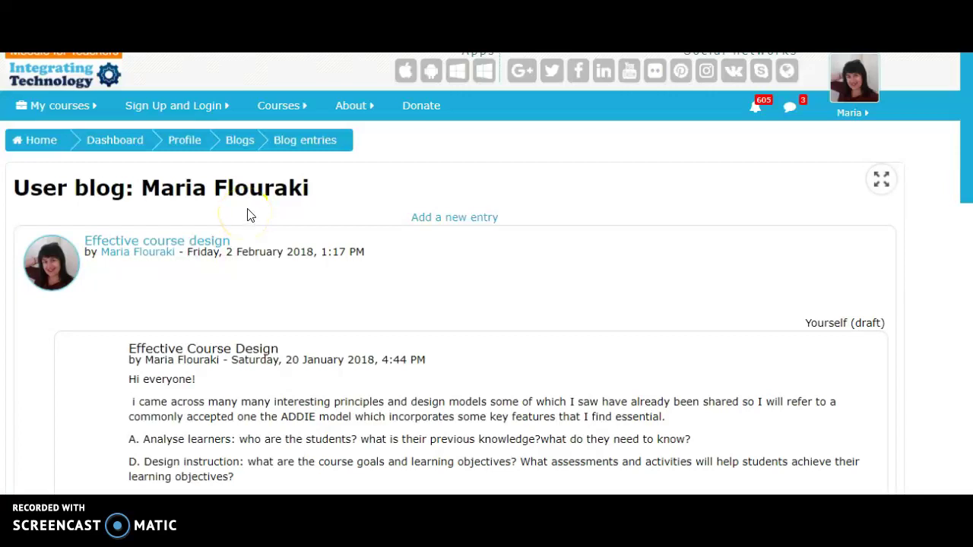
drag(964, 194, 960, 230)
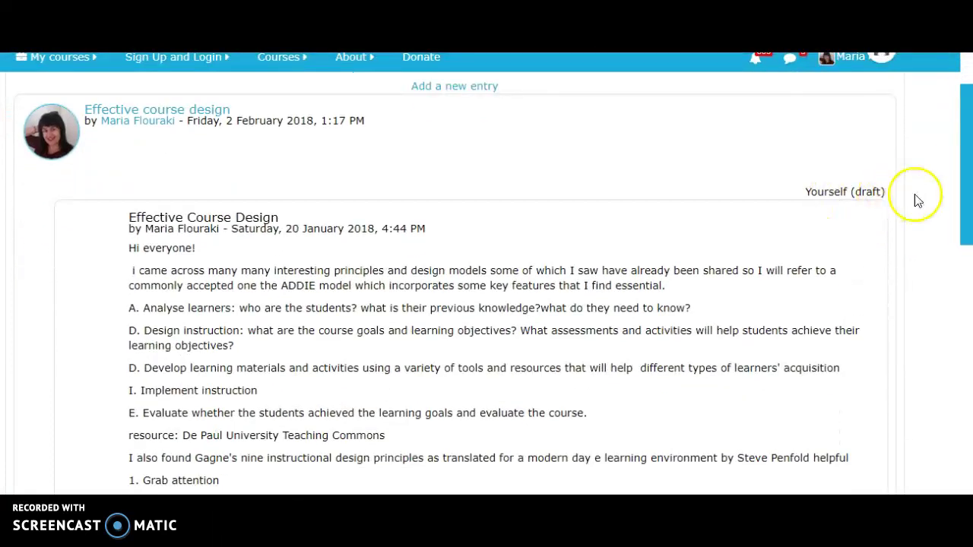
- Review the saved "Effective course design" entry down to its end, and reopen the blog entries from the account owner's profile page
drag(960, 191, 957, 299)
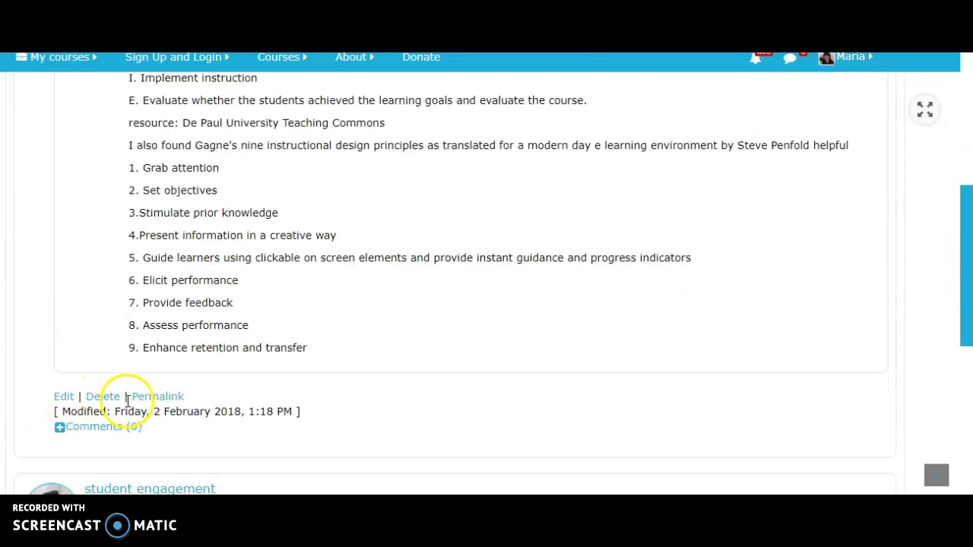
drag(962, 320, 964, 178)
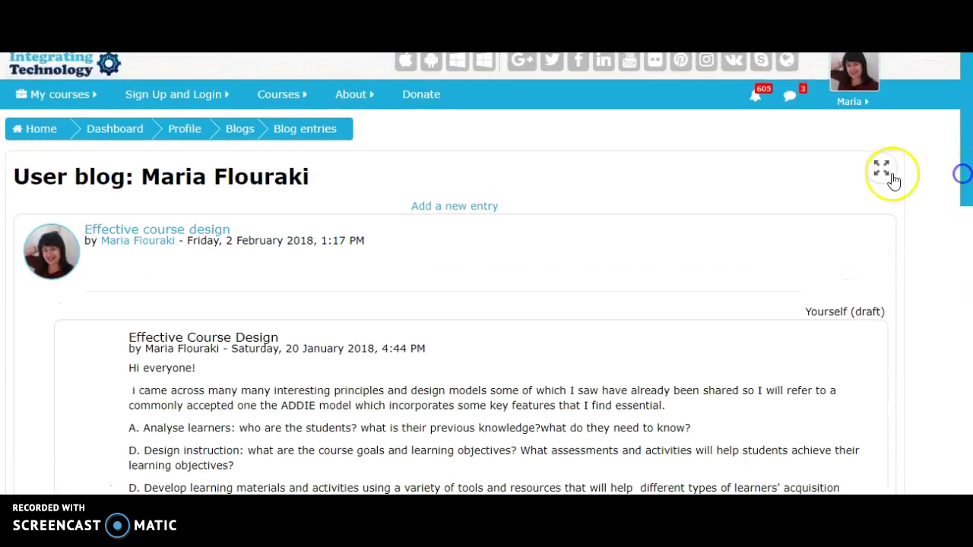
click(851, 102)
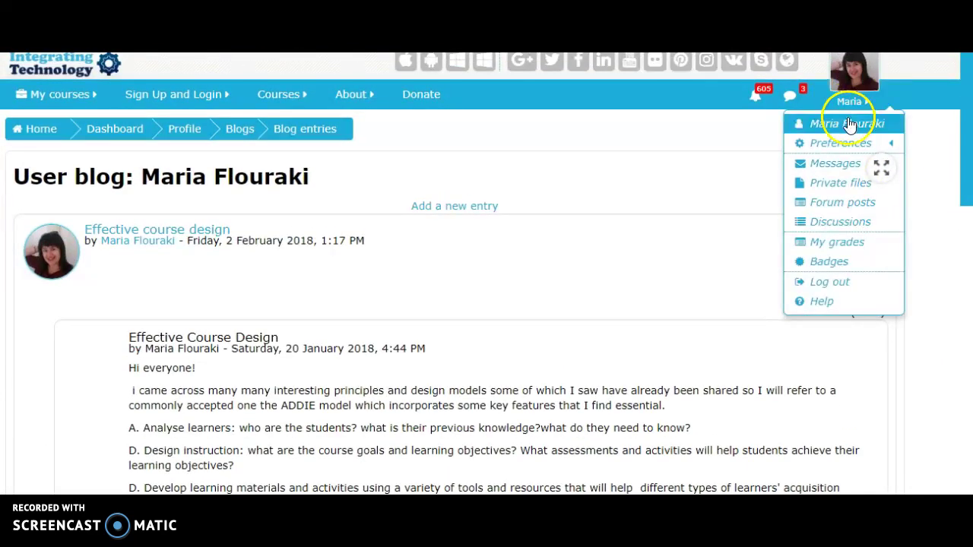
click(849, 124)
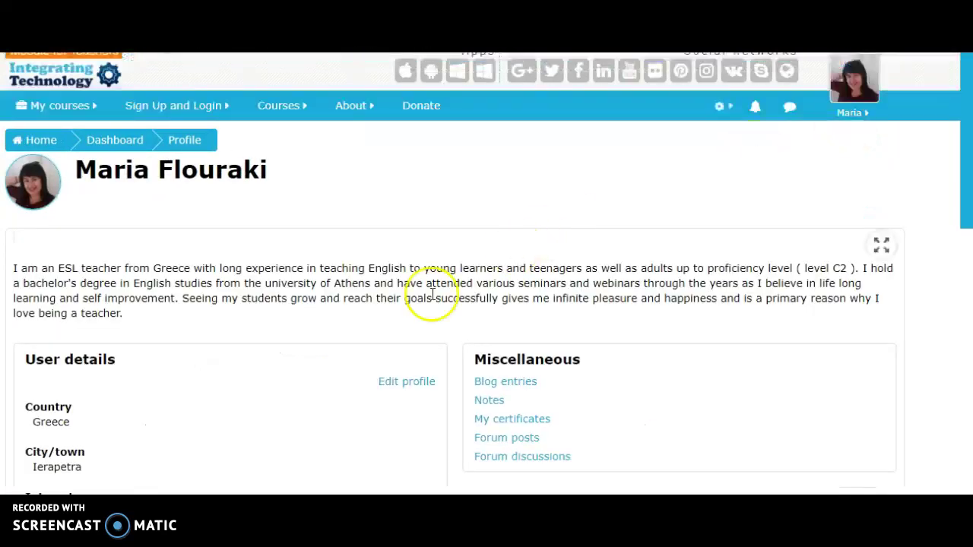
click(489, 384)
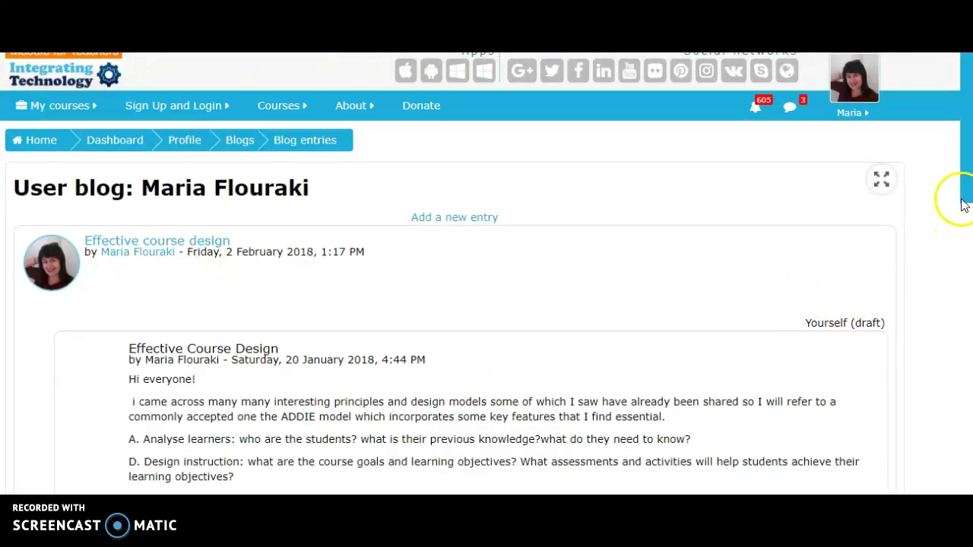
- Look through the blog's draft entries down to "student engagement", and open the account's user options
drag(969, 171, 969, 431)
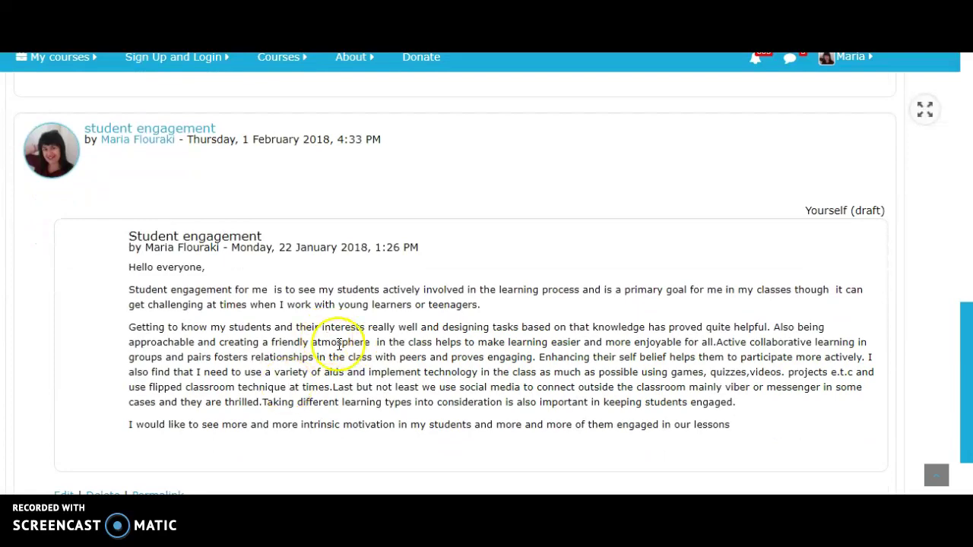
drag(969, 366, 947, 92)
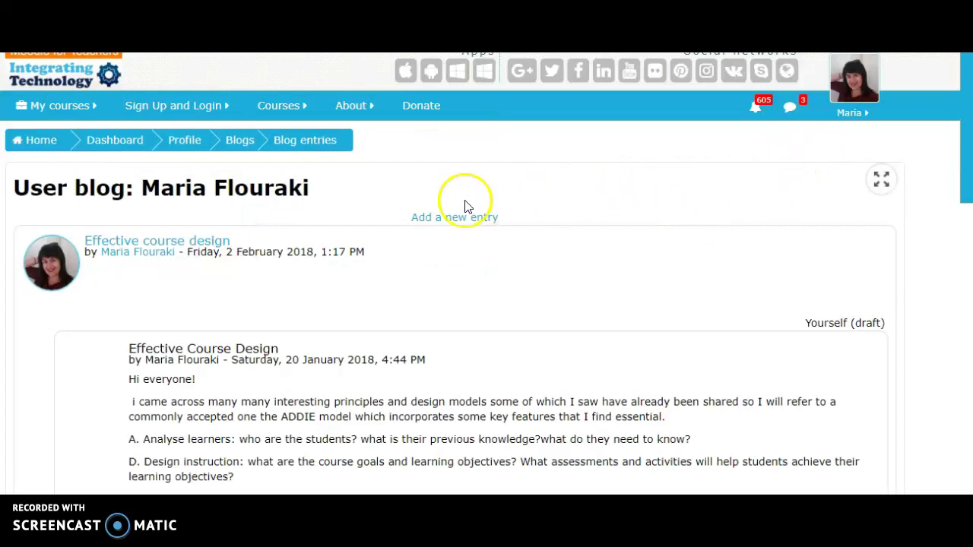
click(853, 114)
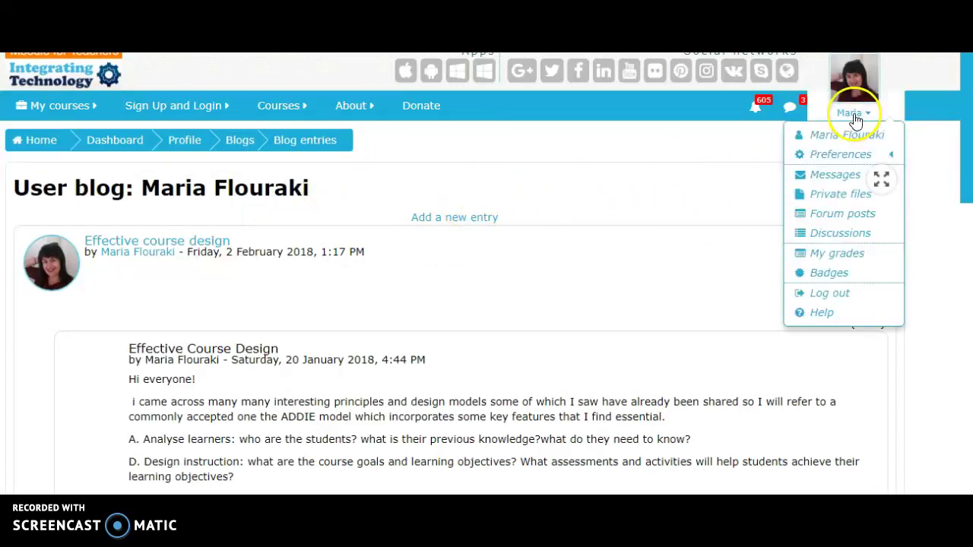